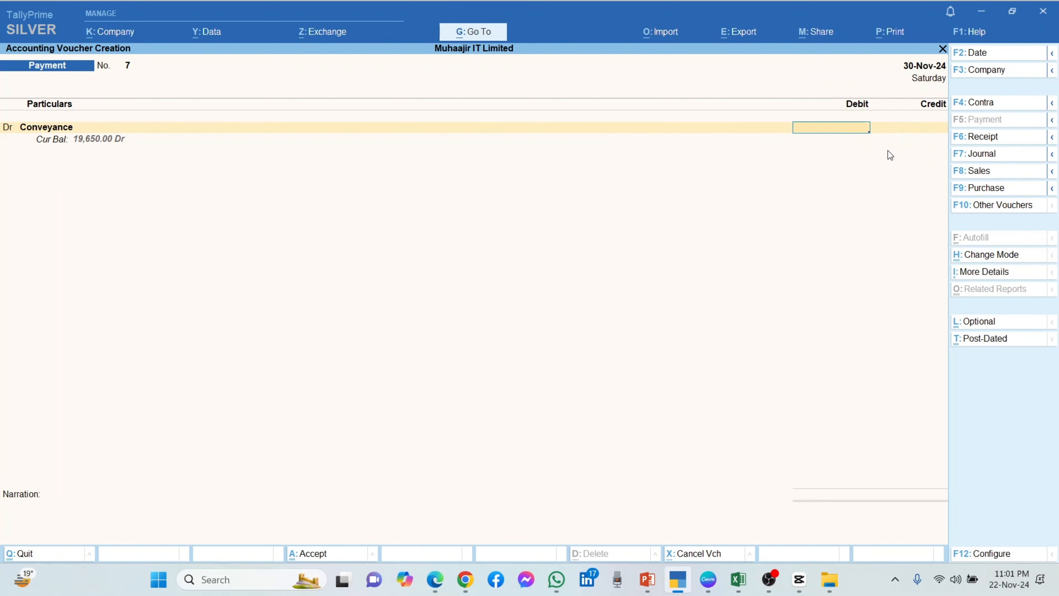
Debit Conveyance with 1,000 in the payment voucher and allocate the full amount to the Project-01 cost centre
key(Return)
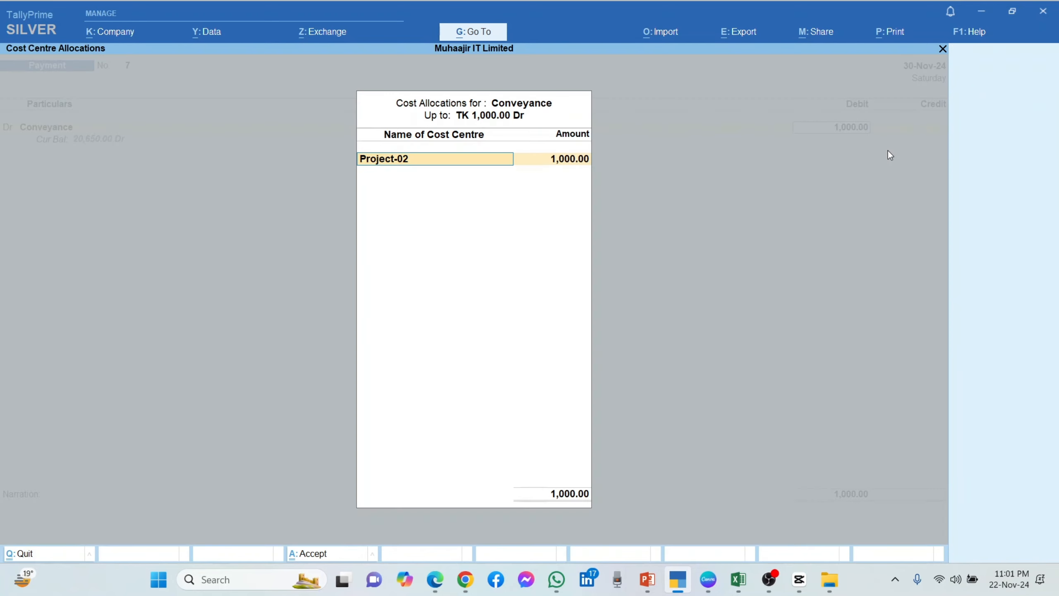
key(BackSpace)
key(Down)
key(Down)
key(Down)
key(Down)
key(Down)
key(Down)
key(Down)
key(Down)
key(Down)
key(Down)
key(Down)
key(Down)
key(Down)
key(Down)
key(Down)
key(Down)
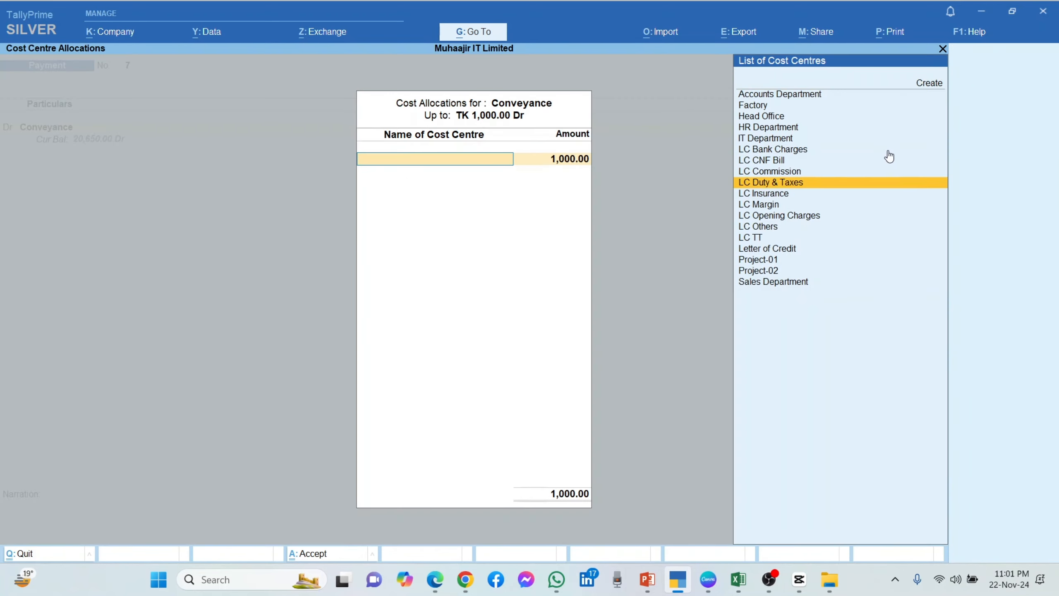
key(Down)
key(Return)
key(Return)
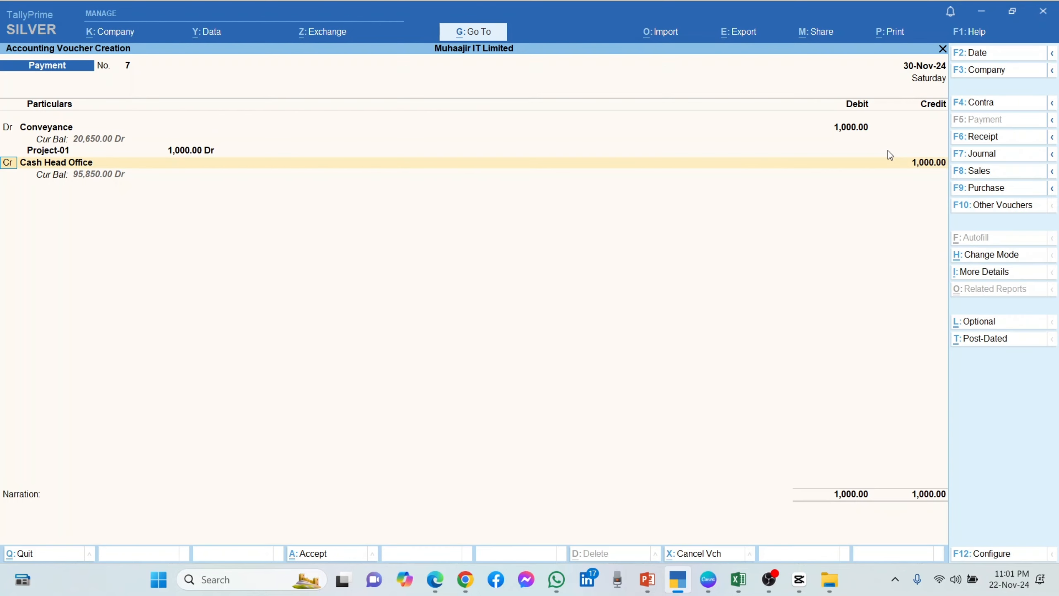
Credit Cash Head Office with 1,000, mark the payment voucher as Optional and save it
text(Cash)
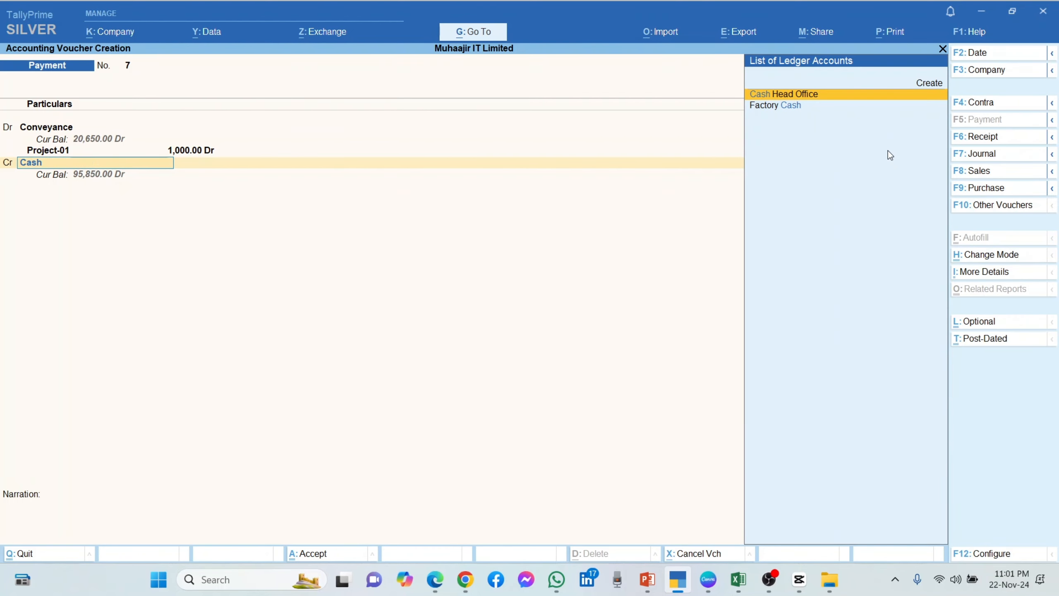
key(Return)
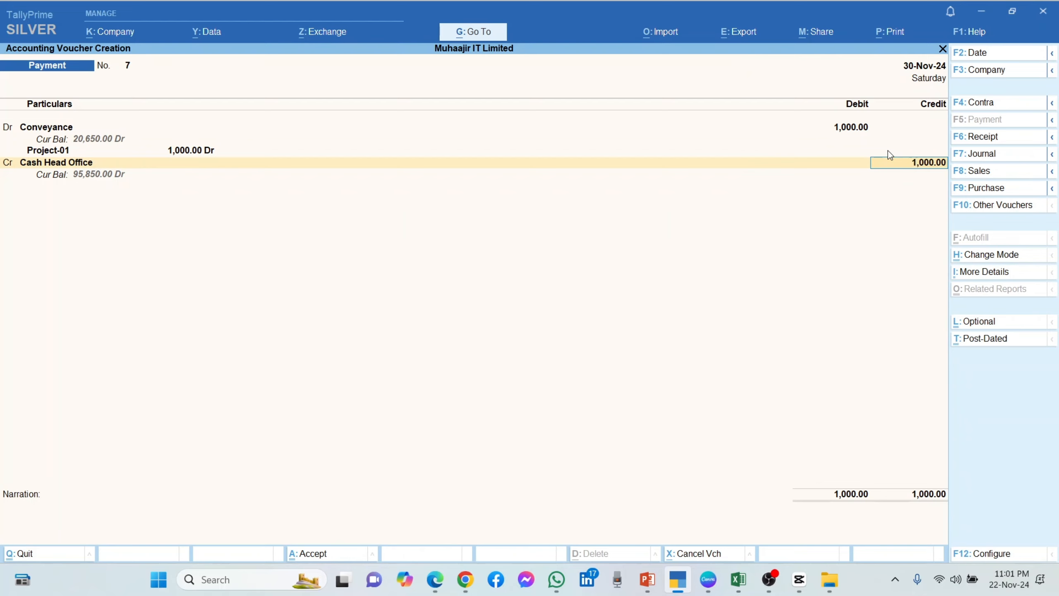
key(Return)
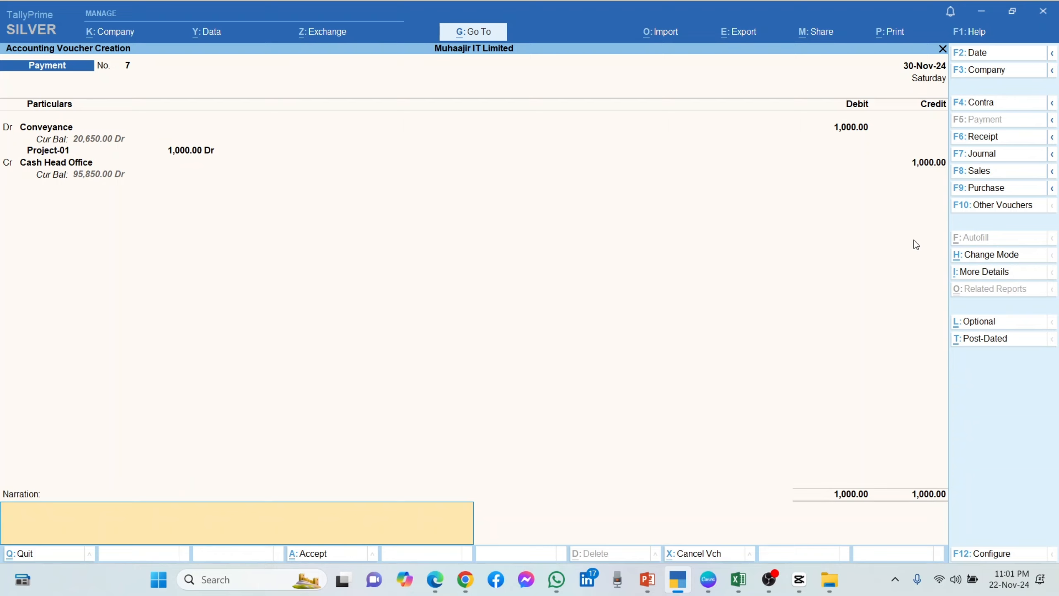
click(961, 324)
key(Return)
key(Return)
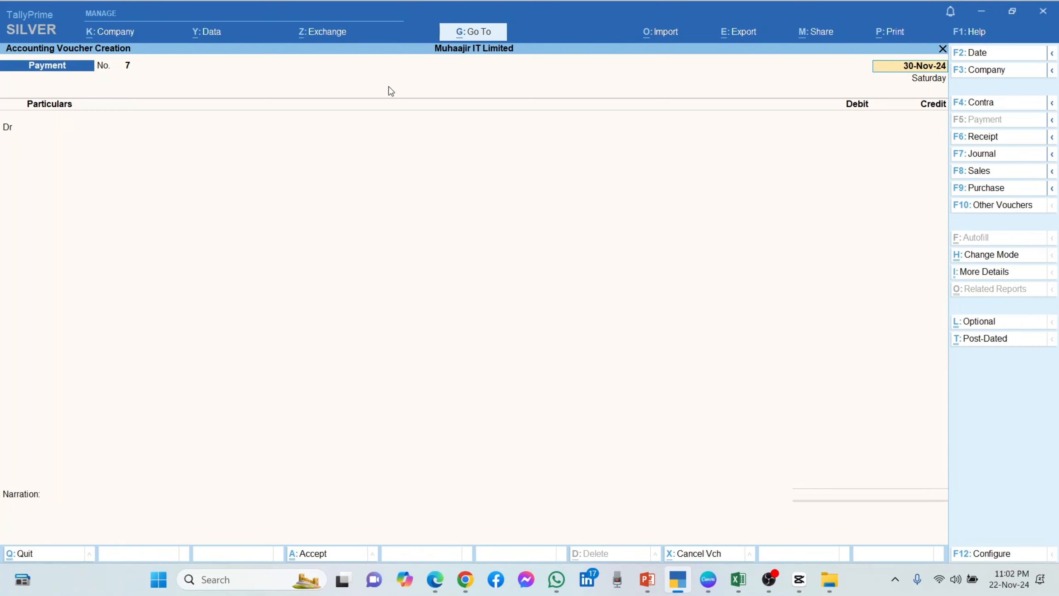
Leave voucher creation and open the register of optional vouchers from the exception reports
key(BackSpace)
key(Escape)
key(Return)
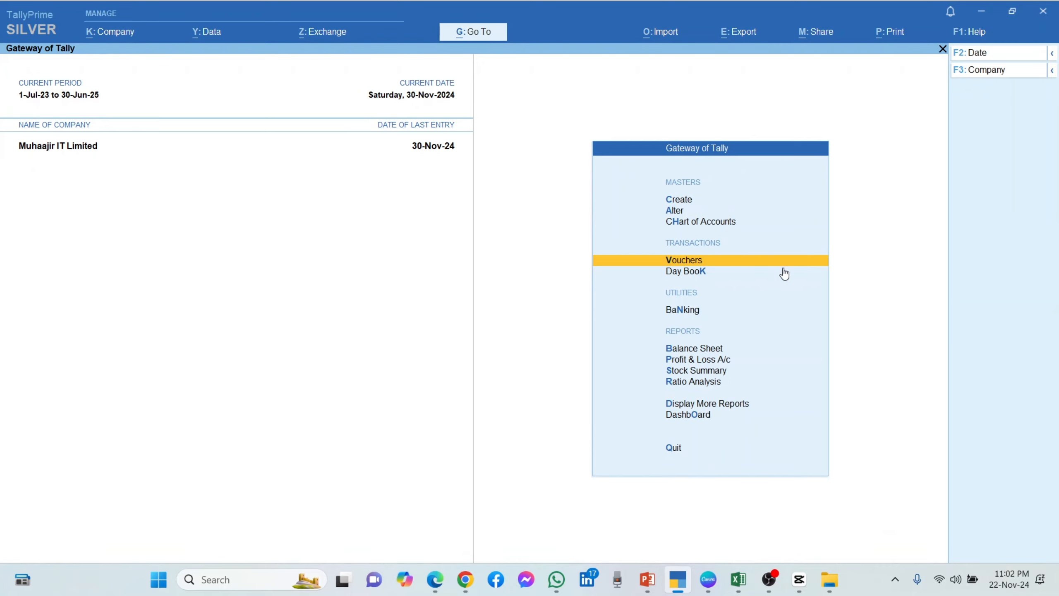
key(Down)
key(Down)
key(Down)
key(Down)
key(Down)
key(Down)
key(Down)
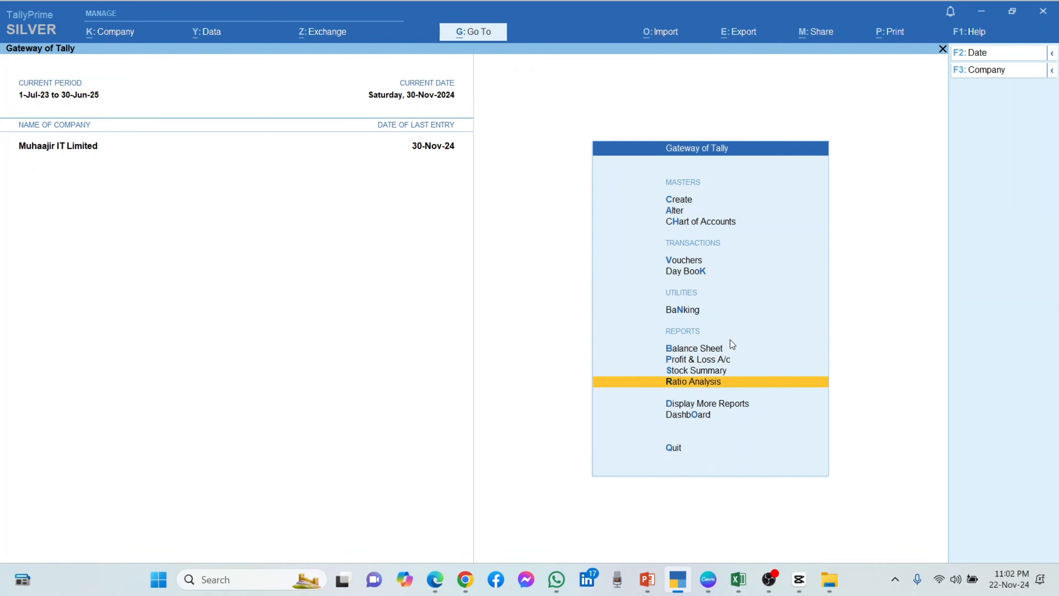
click(699, 407)
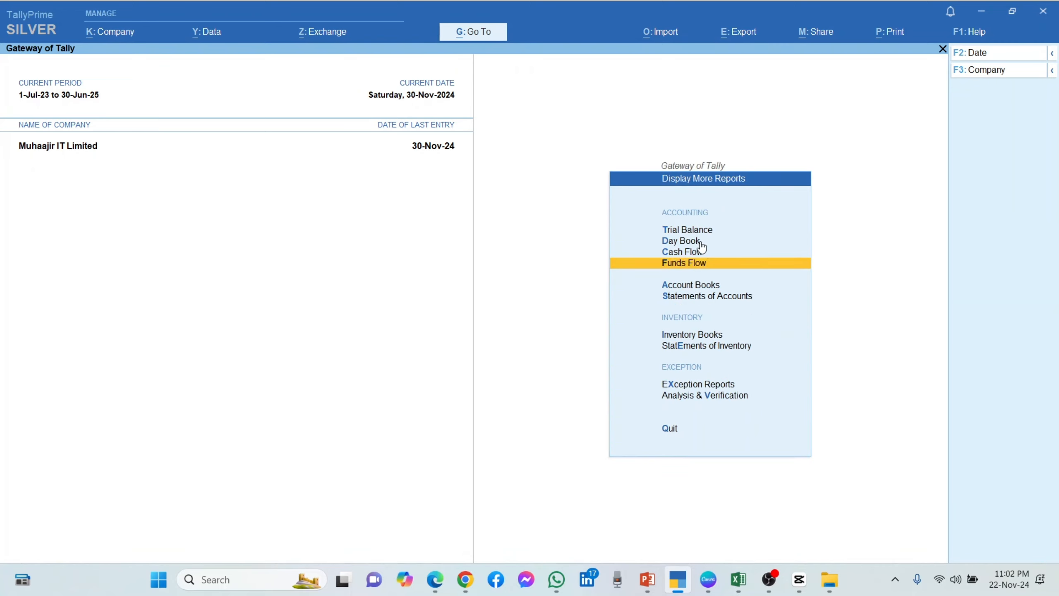
click(689, 385)
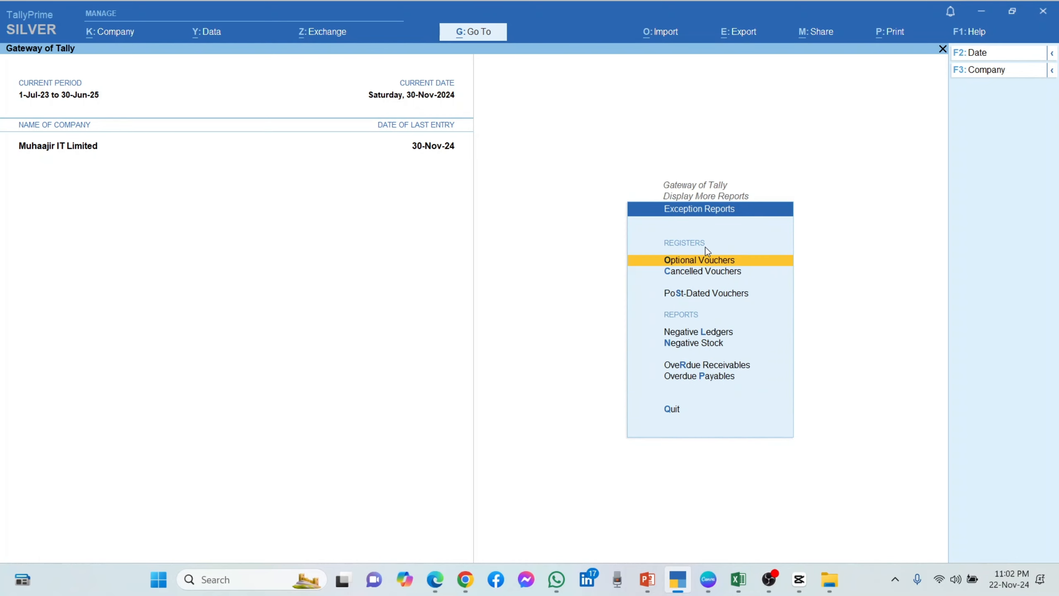
click(701, 261)
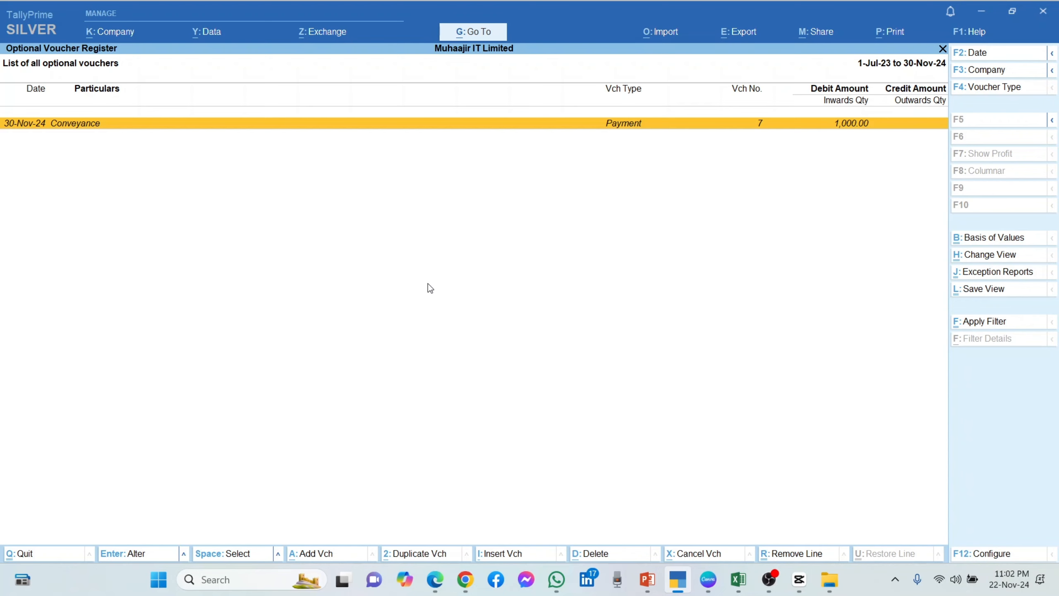
Convert the optional Conveyance payment voucher to a regular one, save it and return to the Gateway of Tally
key(Return)
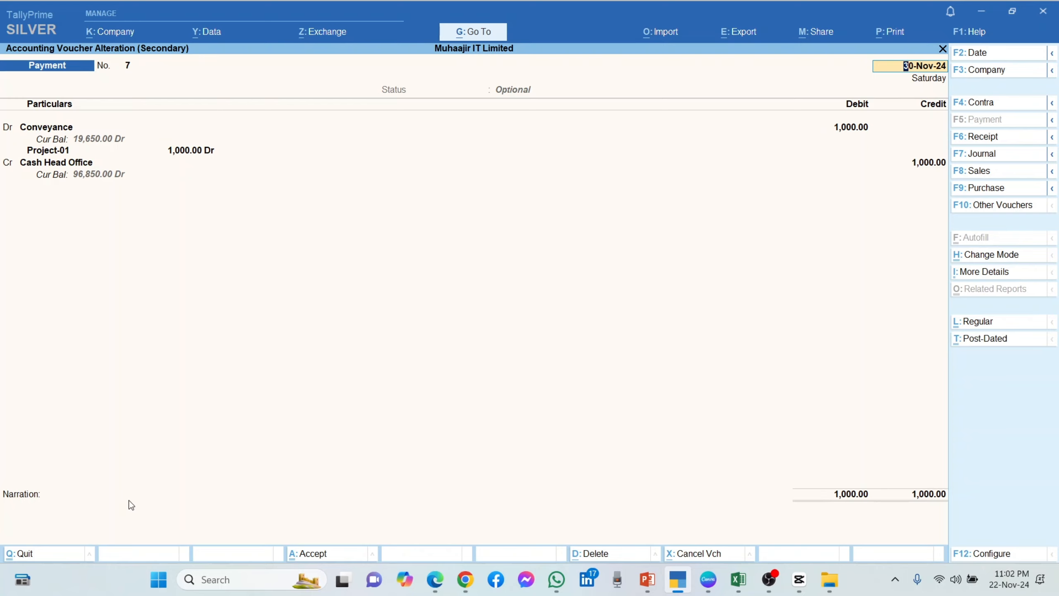
click(980, 324)
click(329, 552)
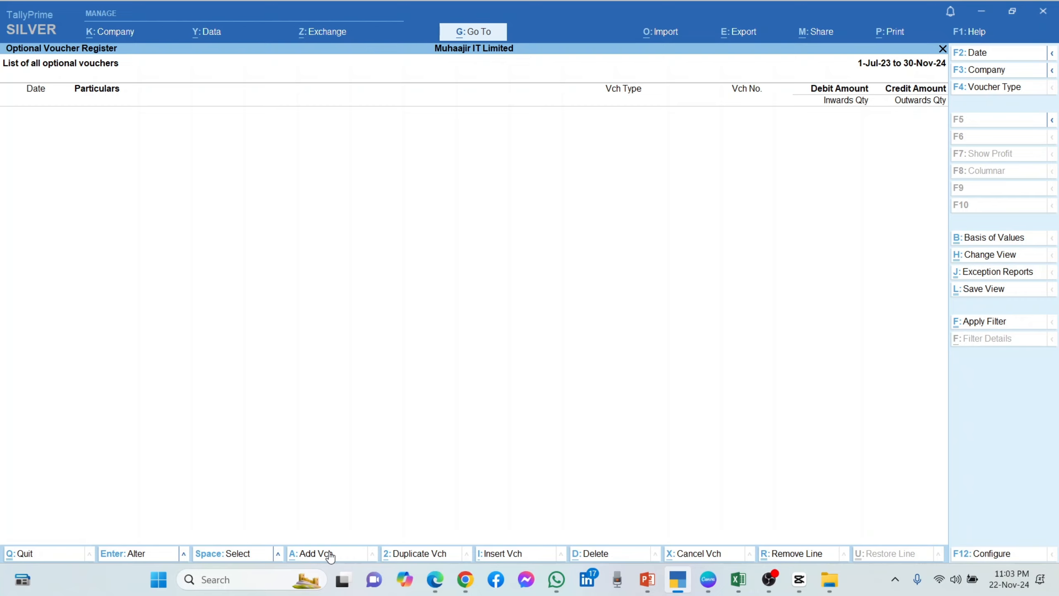
key(Escape)
key(Escape)
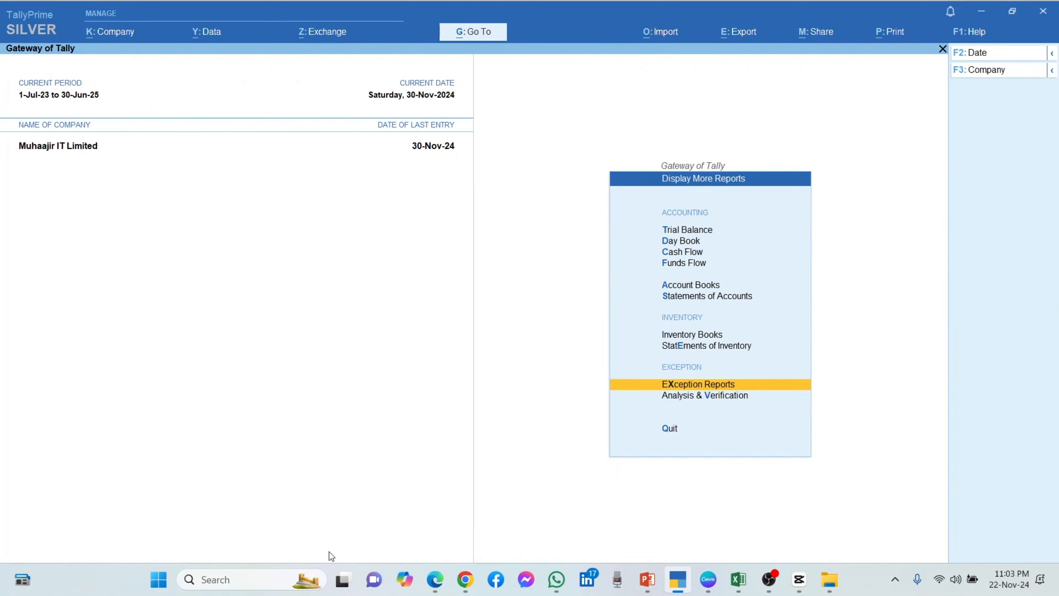
key(Escape)
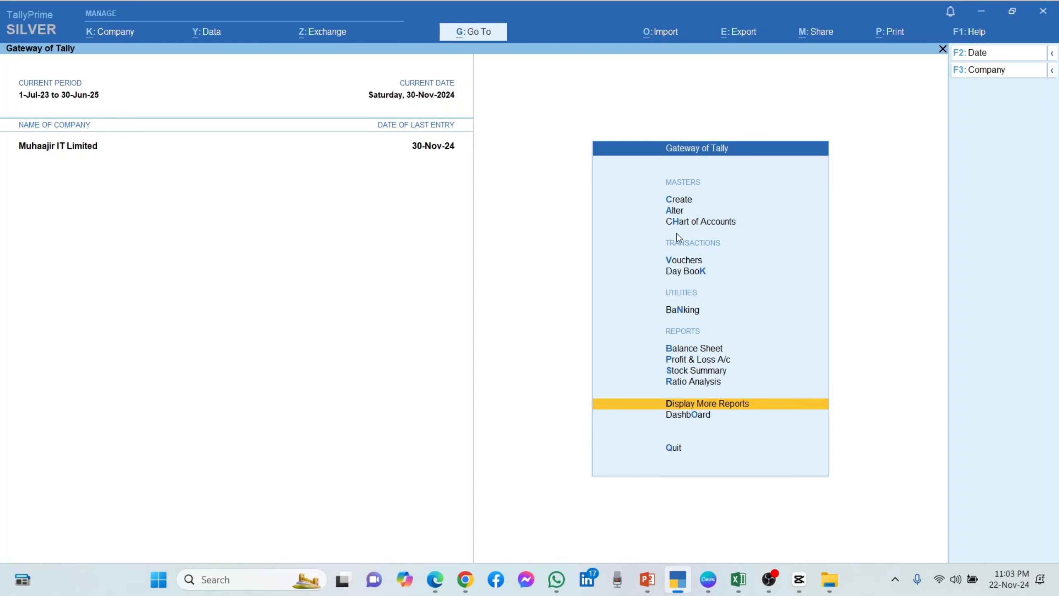
Open the Payment voucher type for alteration
click(676, 212)
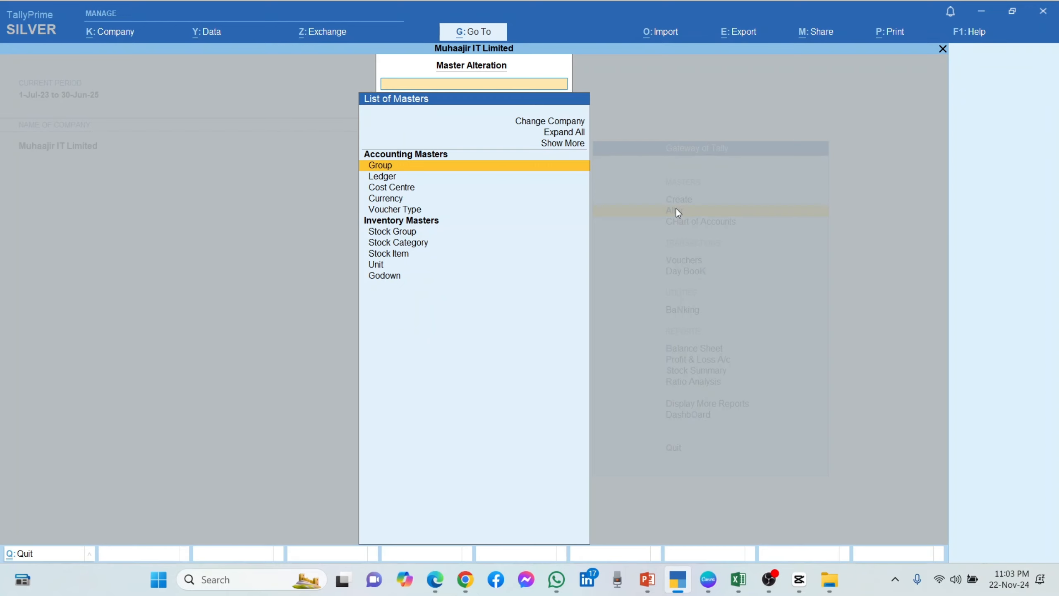
click(411, 208)
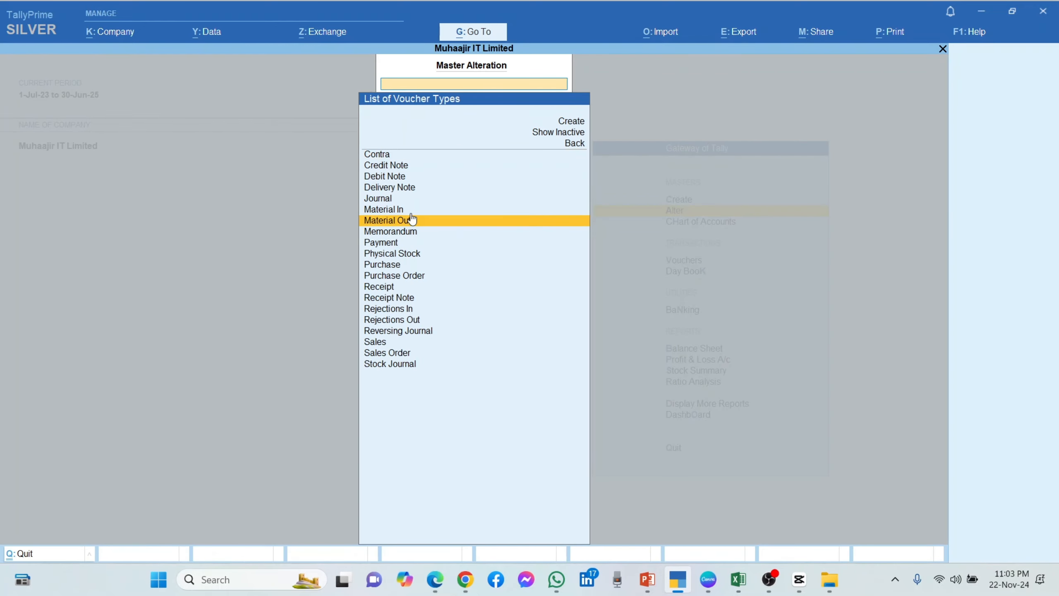
key(Down)
key(Down)
key(Down)
key(Down)
key(Down)
key(Down)
key(Down)
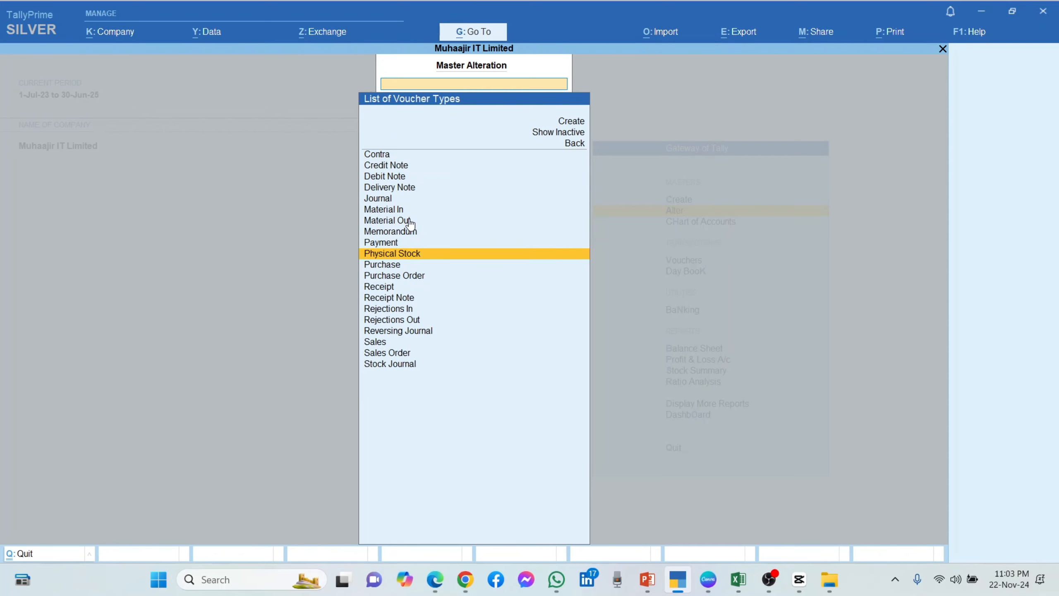
key(Up)
key(Up)
key(Up)
key(Up)
key(Up)
key(Up)
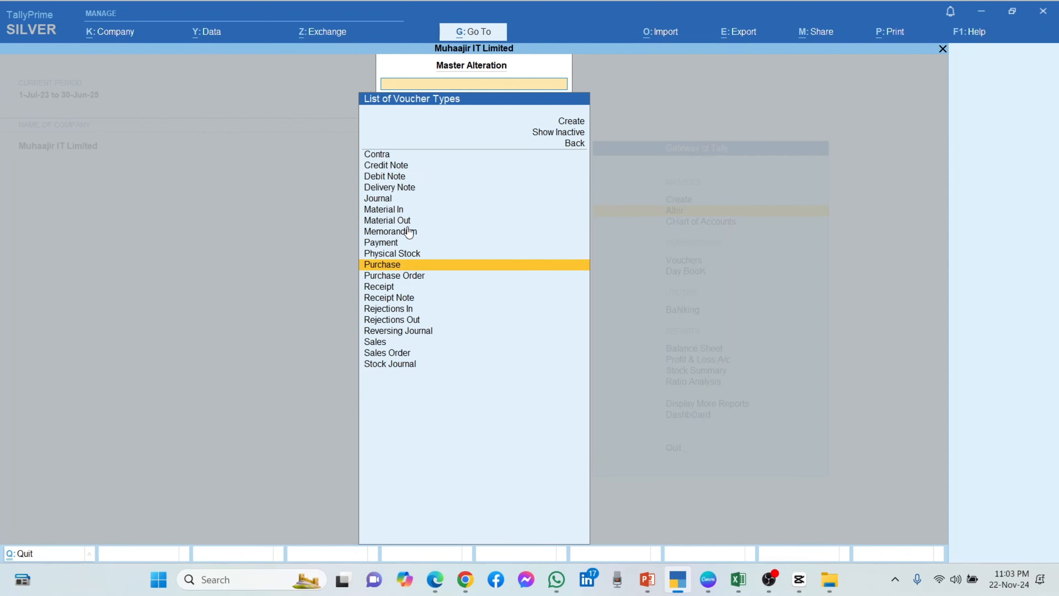
key(Return)
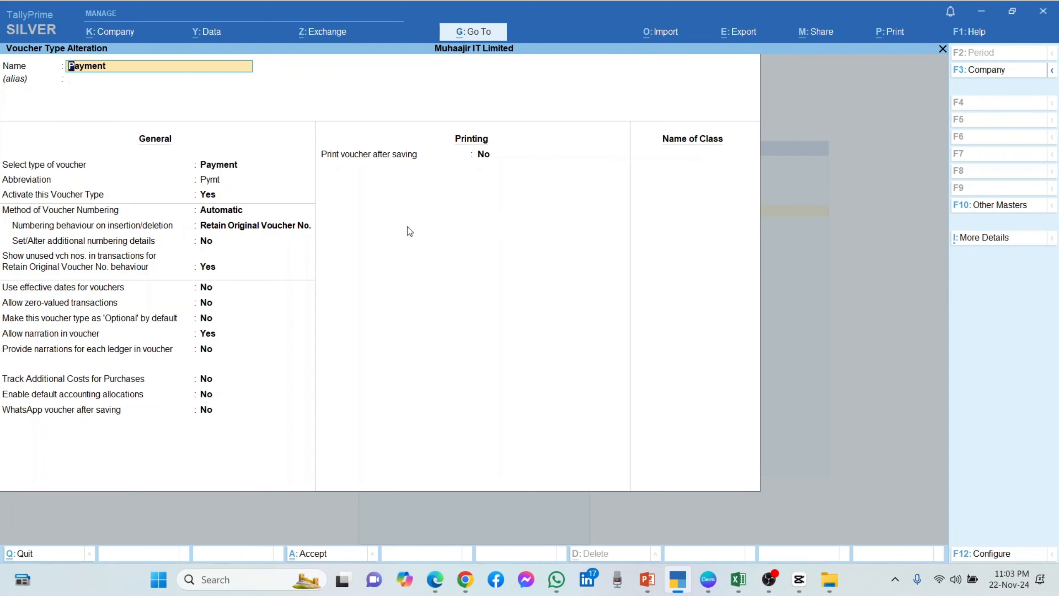
Set the Payment voucher type to be 'Optional' by default and save the change
key(Return)
key(Return)
key(Return)
key(Return)
key(Return)
key(Return)
key(Return)
key(Return)
key(Return)
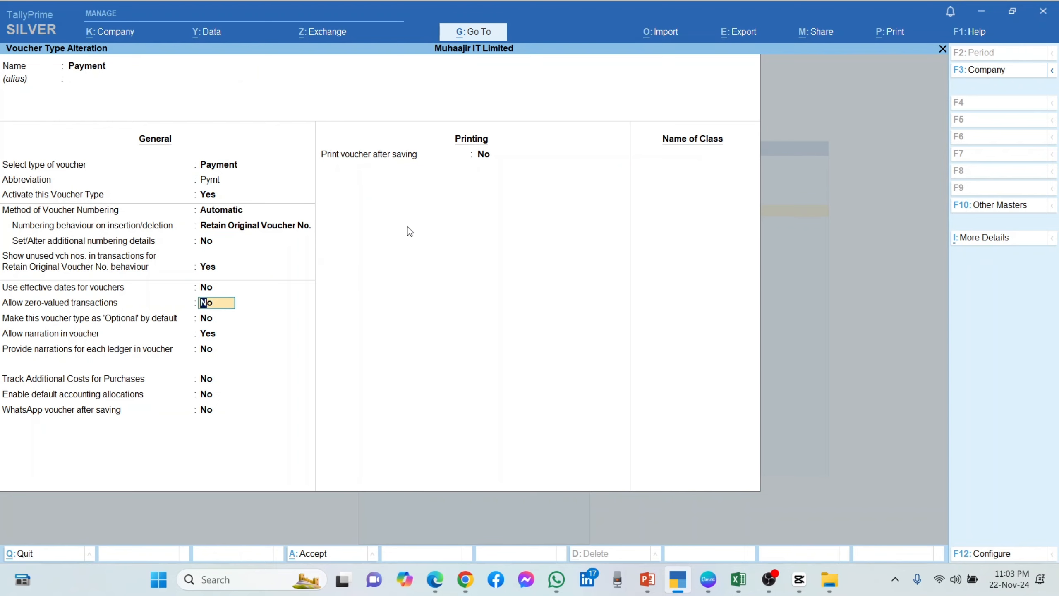
key(Return)
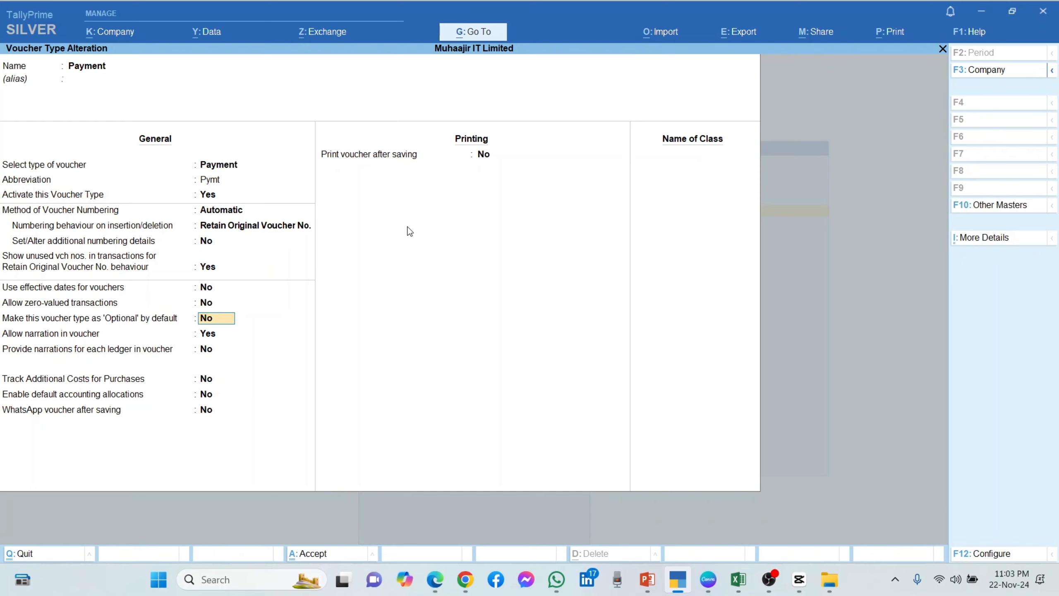
text(y)
key(ctrl)
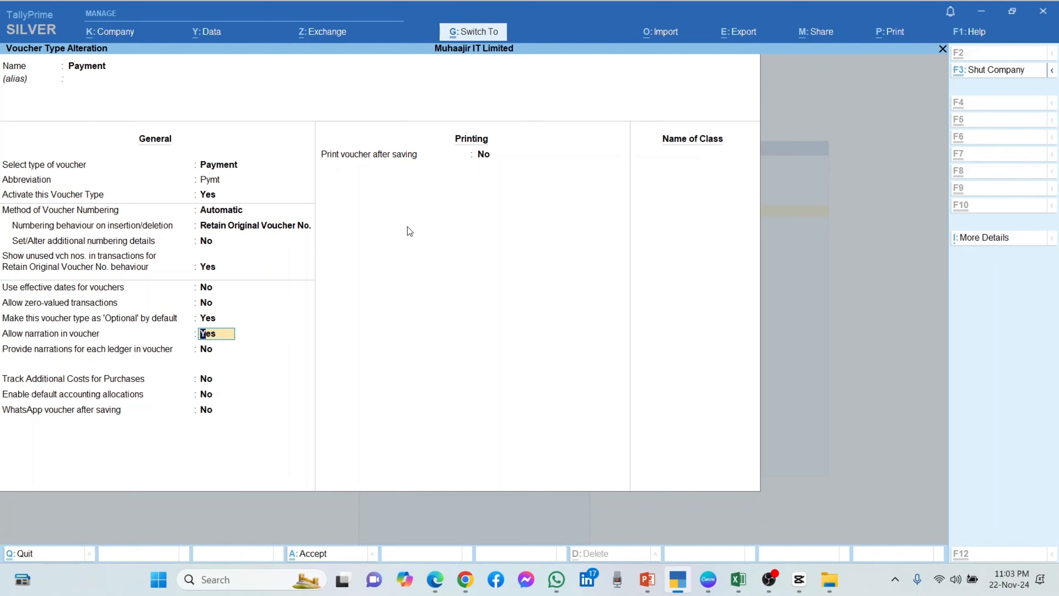
click(316, 555)
key(Escape)
key(Escape)
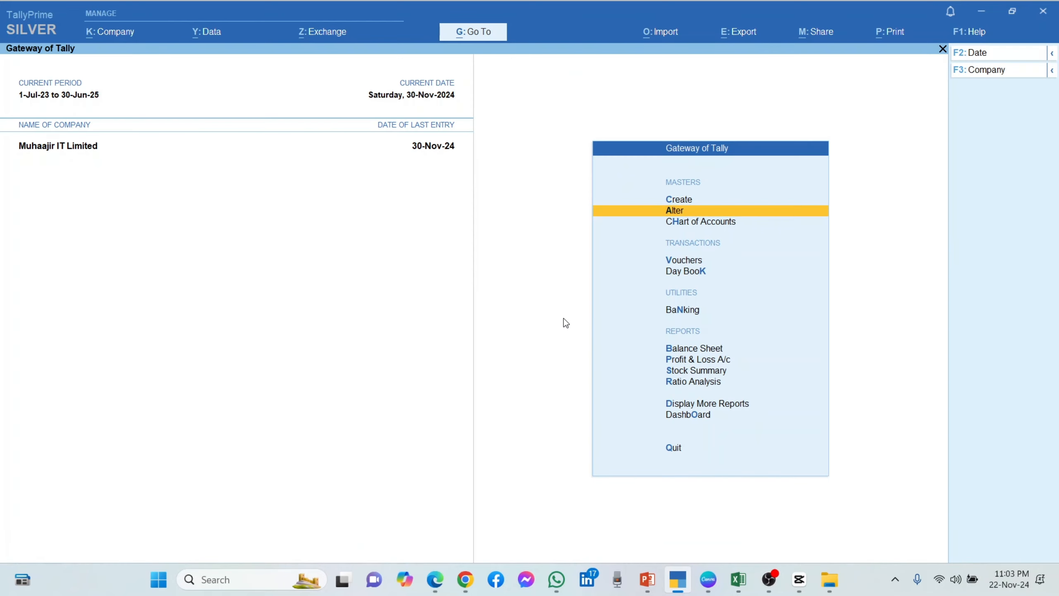
Start a new payment voucher debiting Entertainment with 500, allocated entirely to the Project-01 cost centre
key(Down)
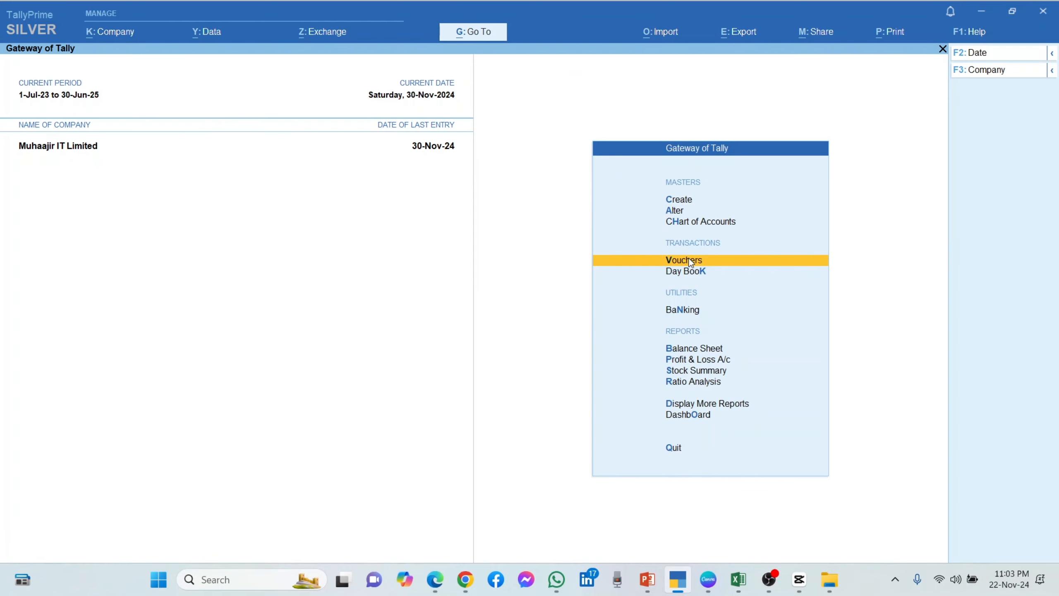
click(687, 260)
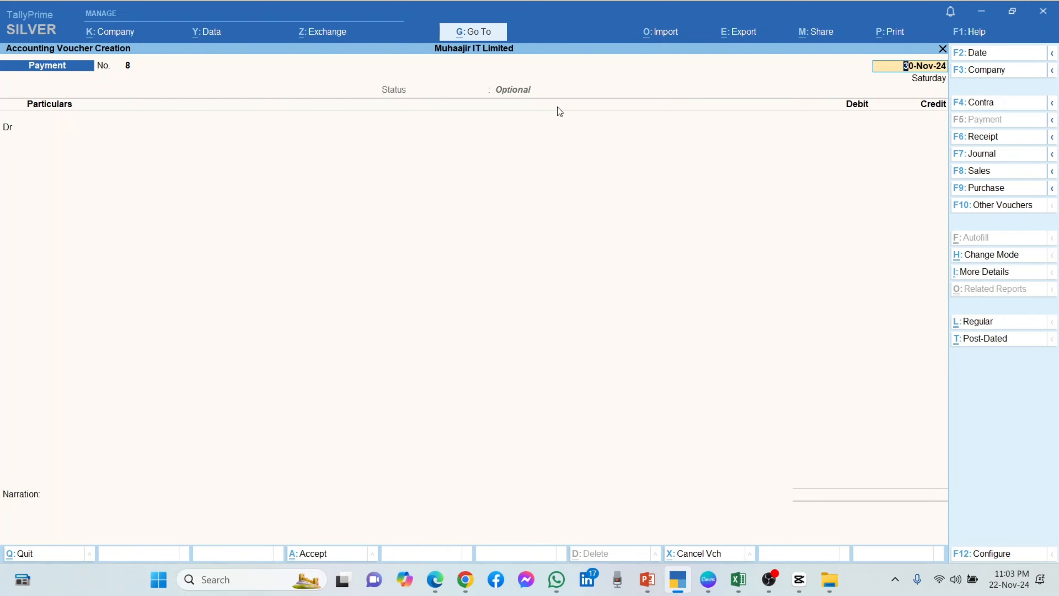
key(Return)
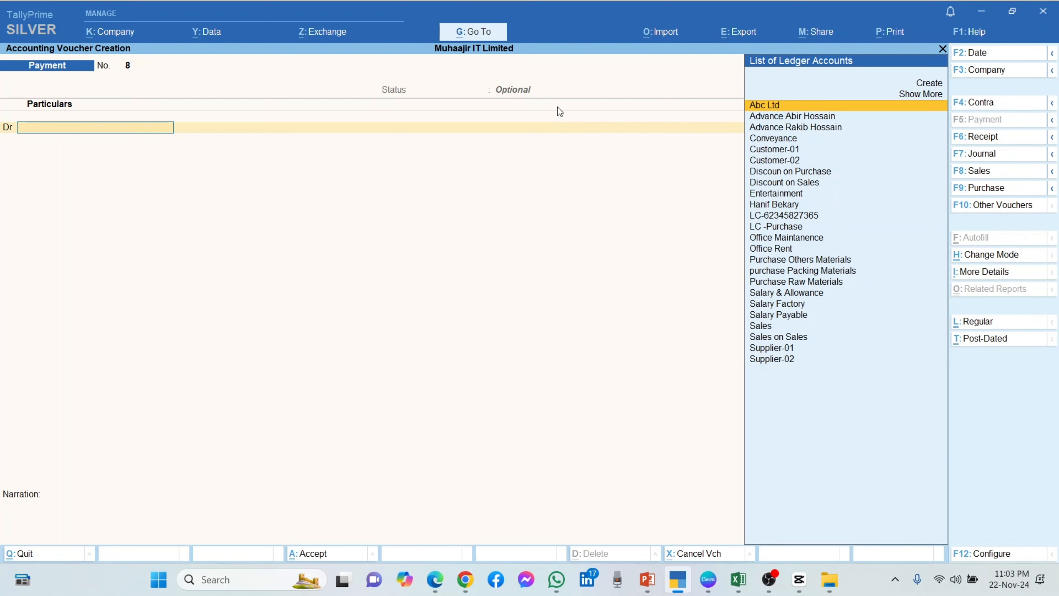
text(en)
key(Return)
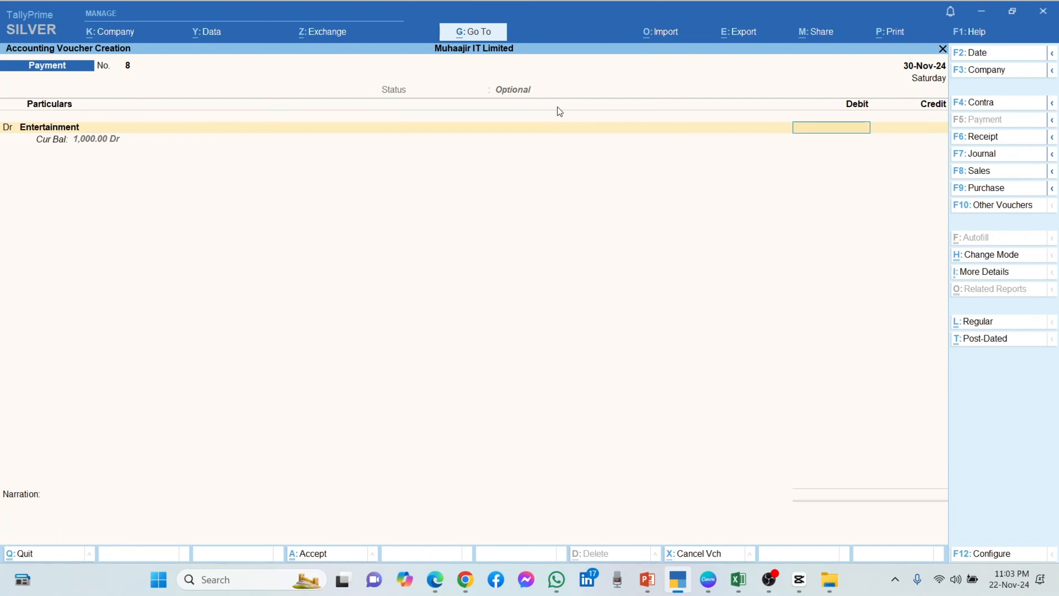
text(500)
key(Return)
key(Return)
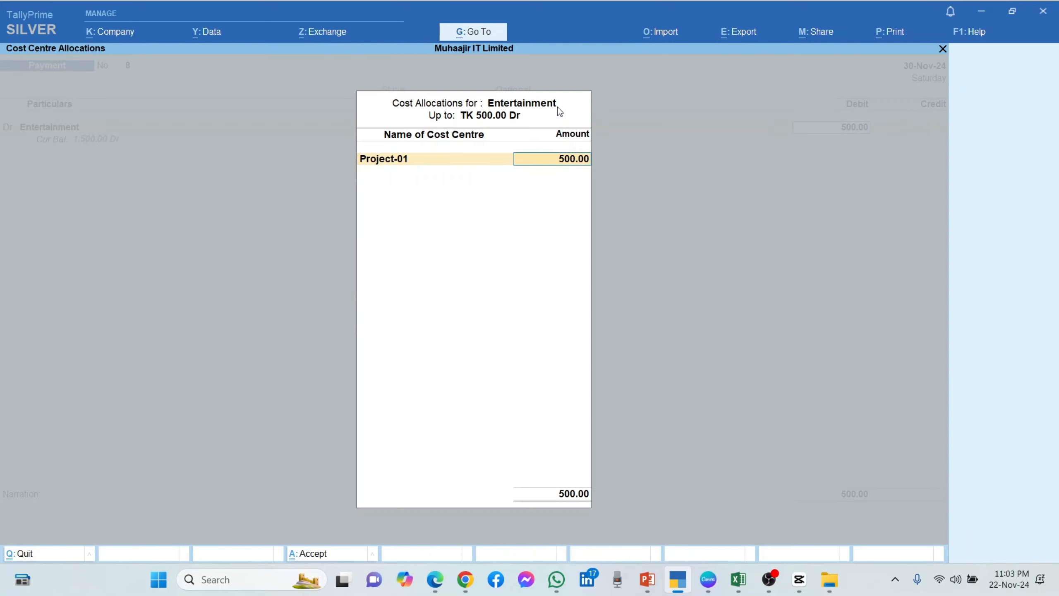
key(Return)
key(Return)
key(Return)
Credit Cash Head Office with 500 in the Entertainment payment voucher and save it with "-" as the narration
text(Cas)
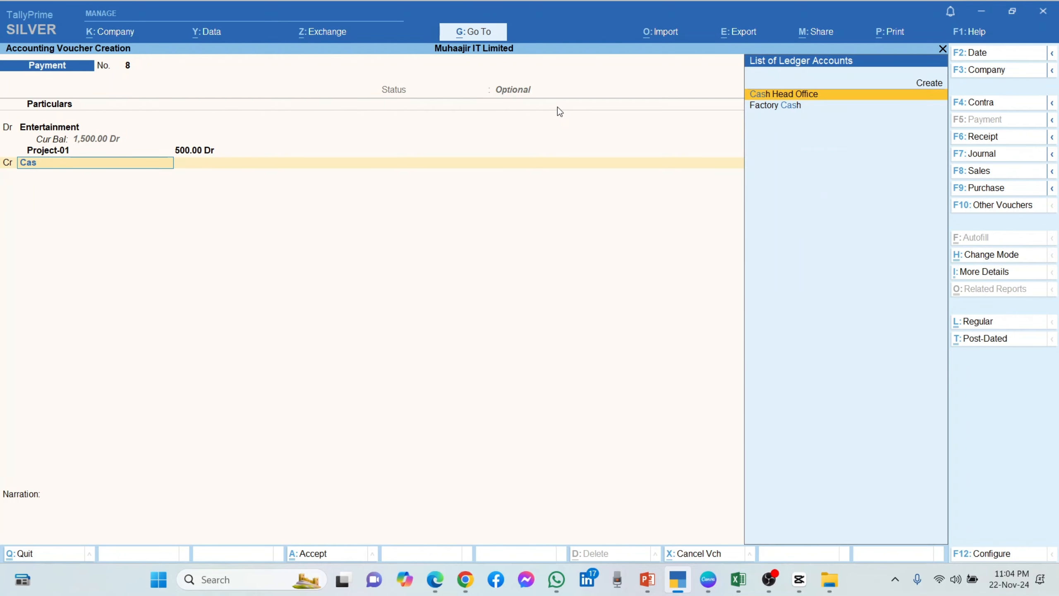
key(Return)
key(Return)
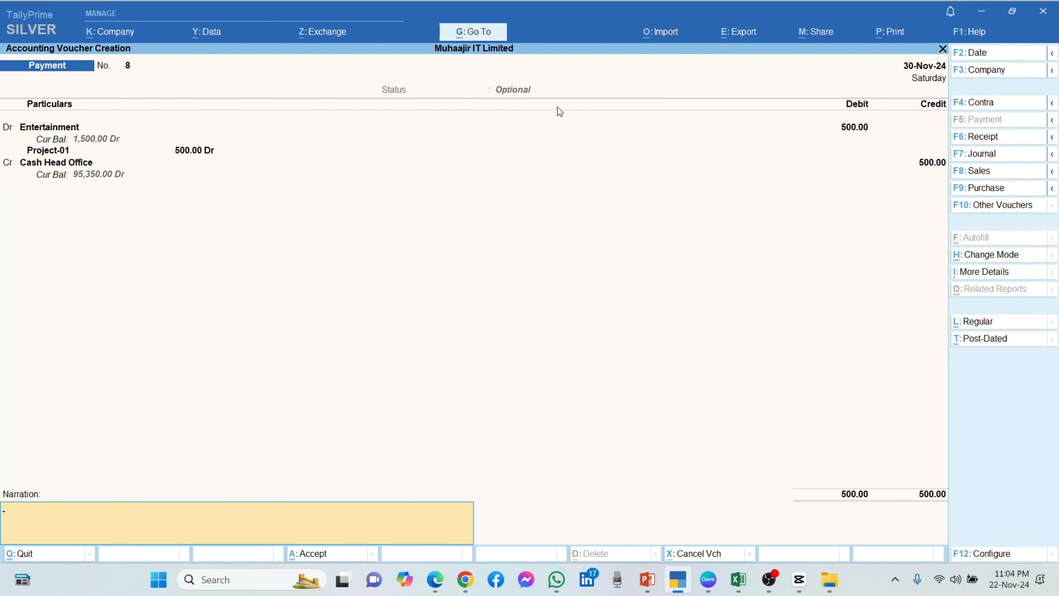
key(Return)
key(Return)
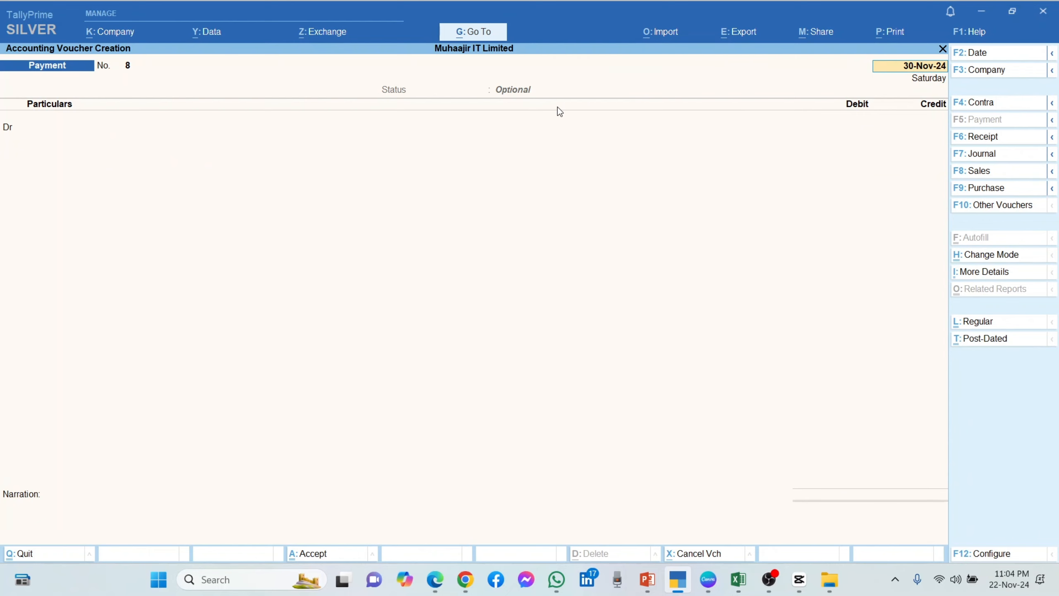
click(473, 36)
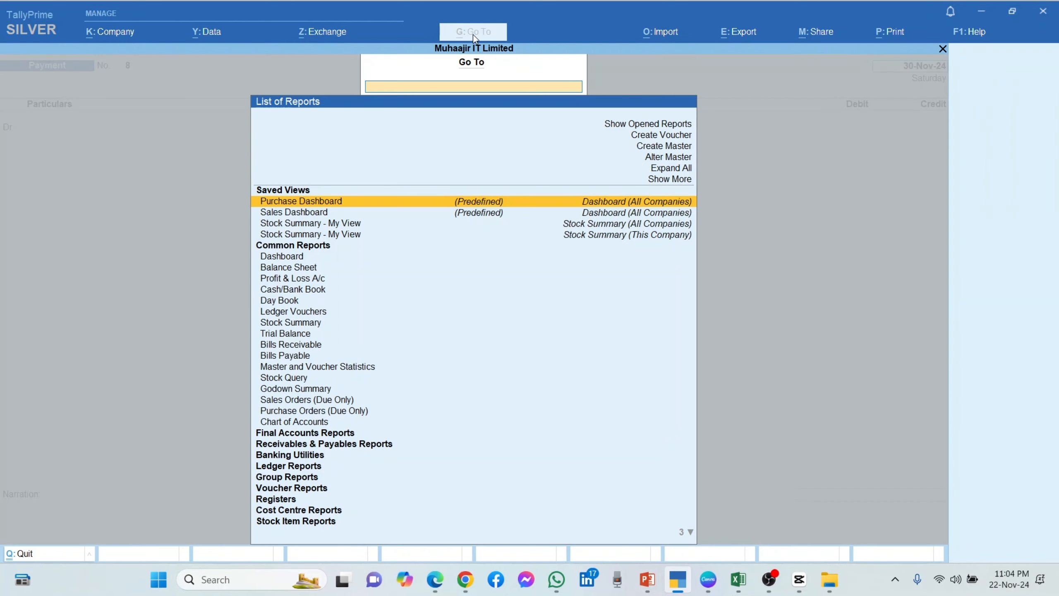
key(Escape)
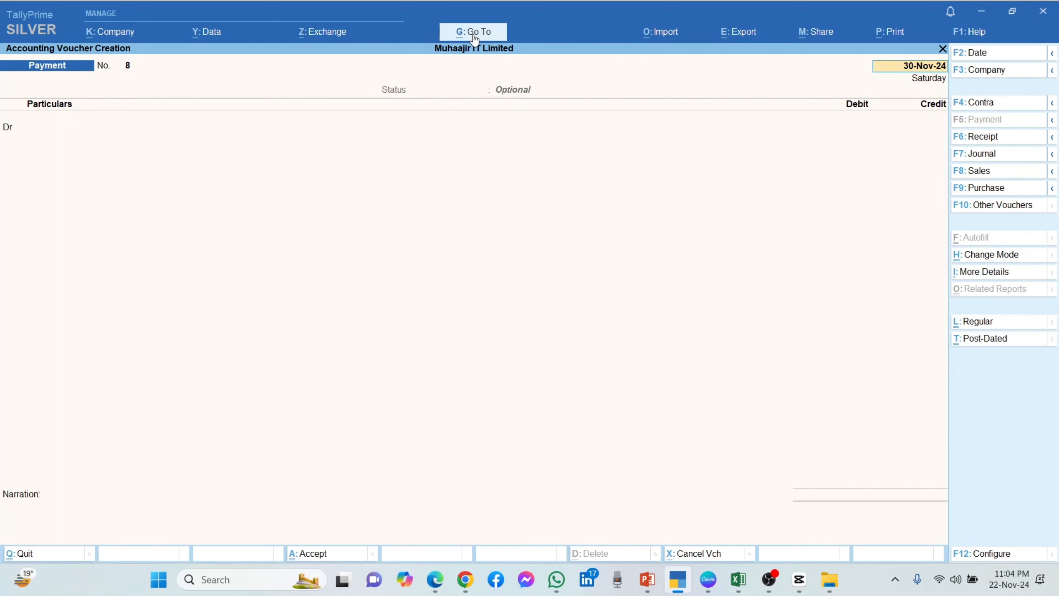
Leave voucher creation, view the Optional Vouchers register among the exception reports, and return to the Gateway of Tally
key(Escape)
key(Return)
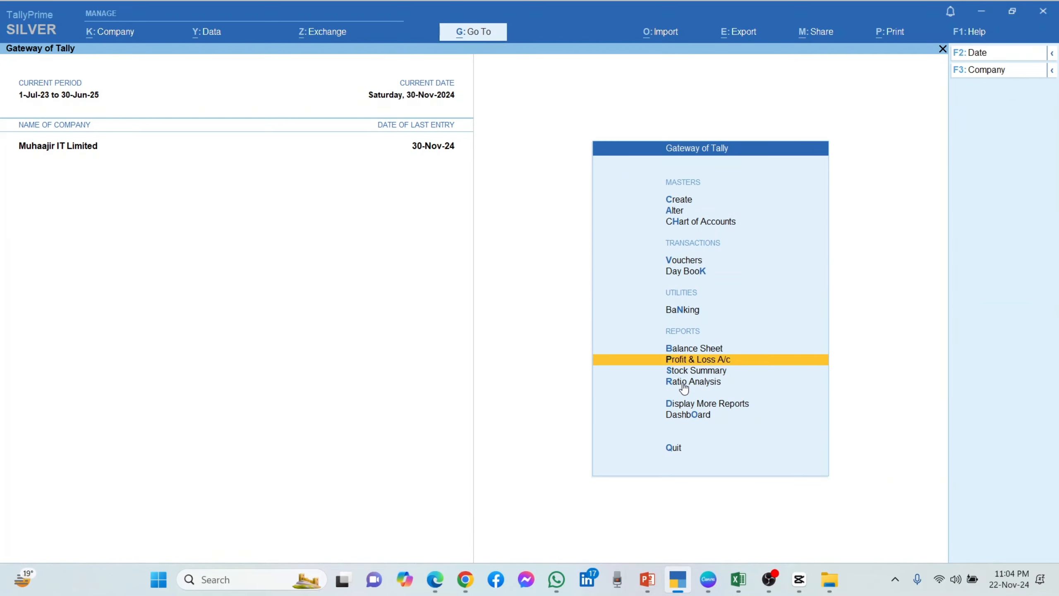
click(693, 404)
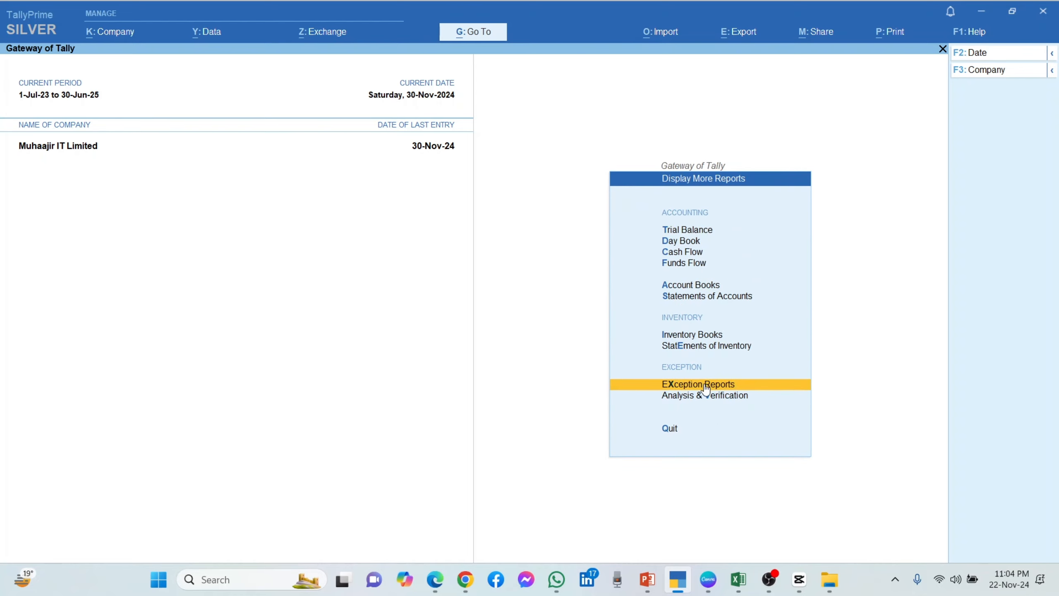
click(704, 389)
click(727, 263)
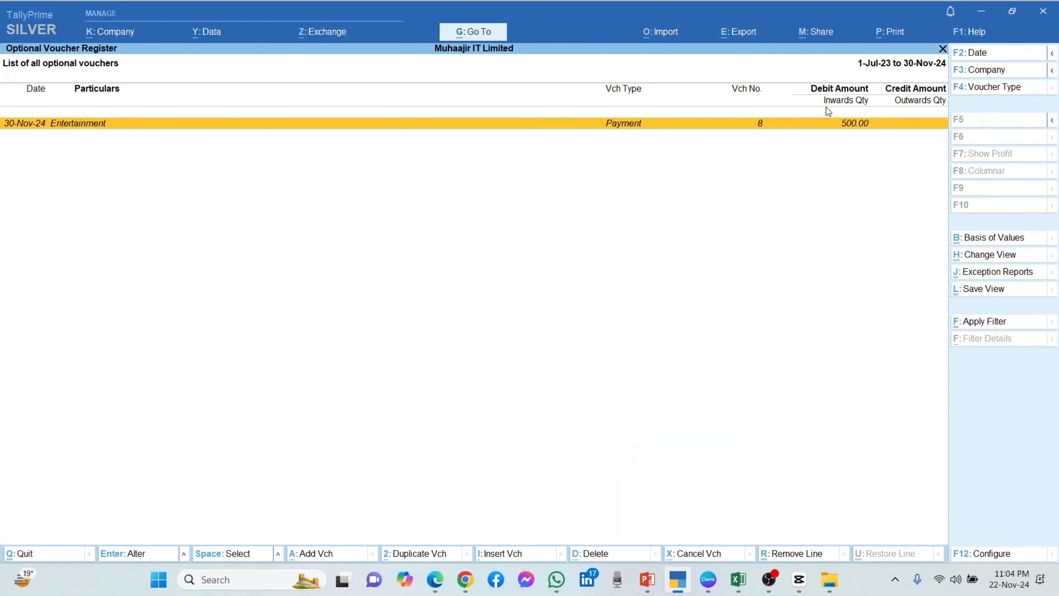
key(Escape)
key(Escape)
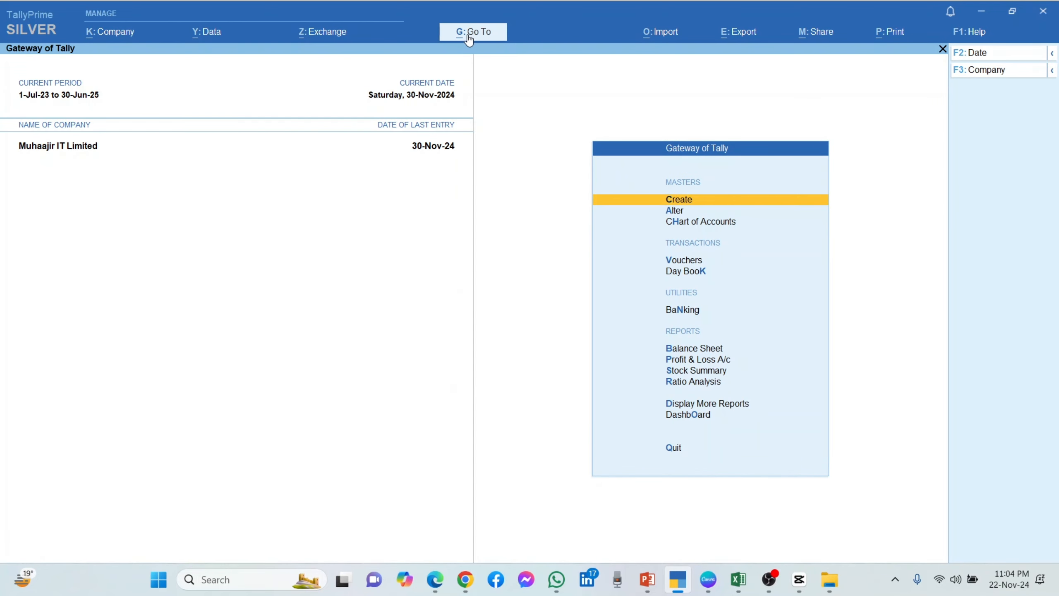
Find the Optional Vouchers report with a Go To search for "Opt" and open it
click(474, 32)
text(Opt)
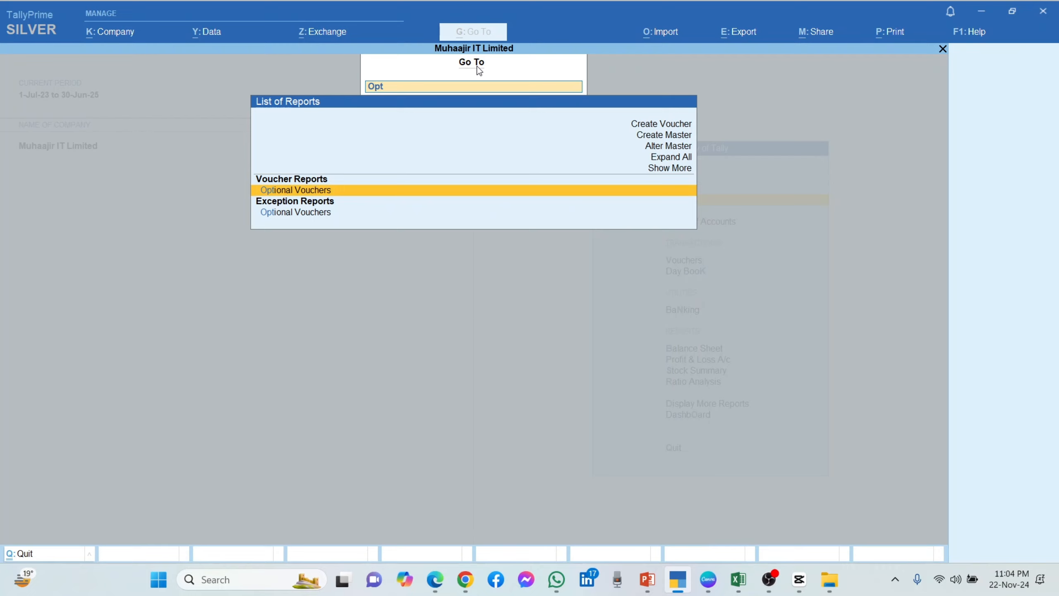
key(Return)
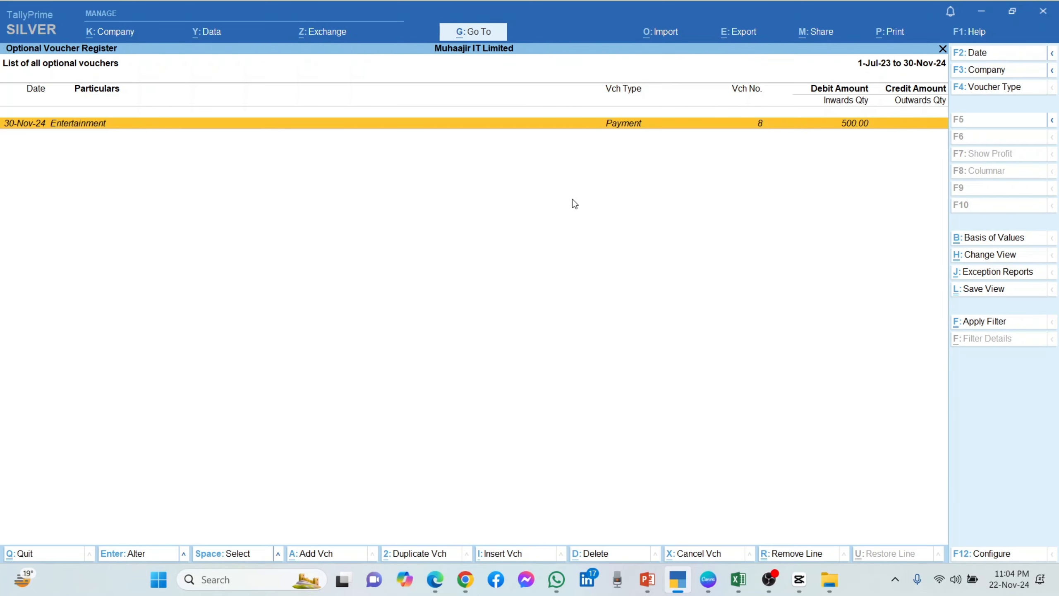
Convert the optional Entertainment payment voucher in the register to a regular voucher and save the alteration
key(Return)
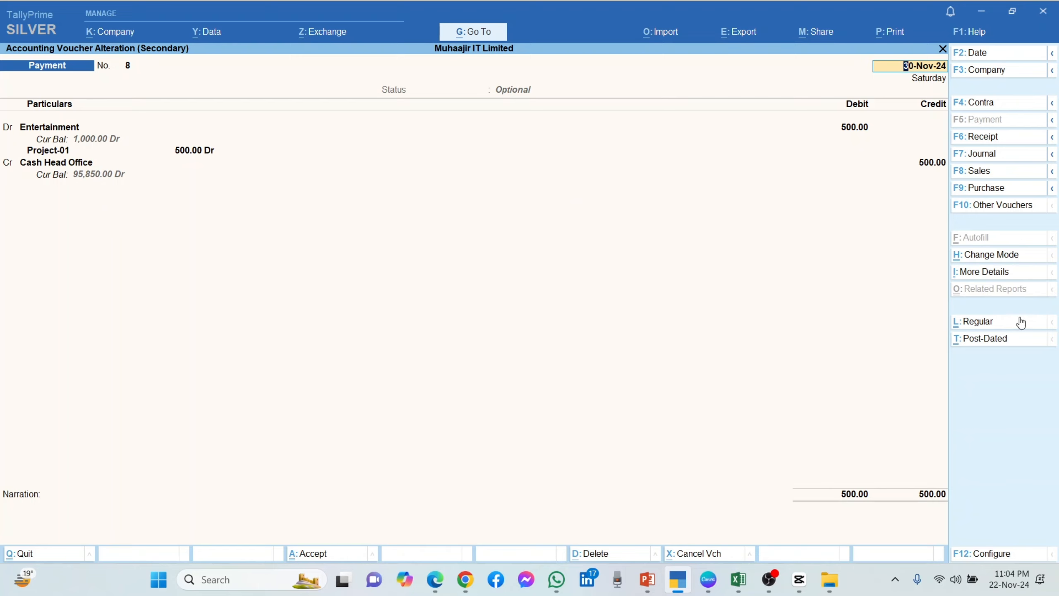
click(989, 326)
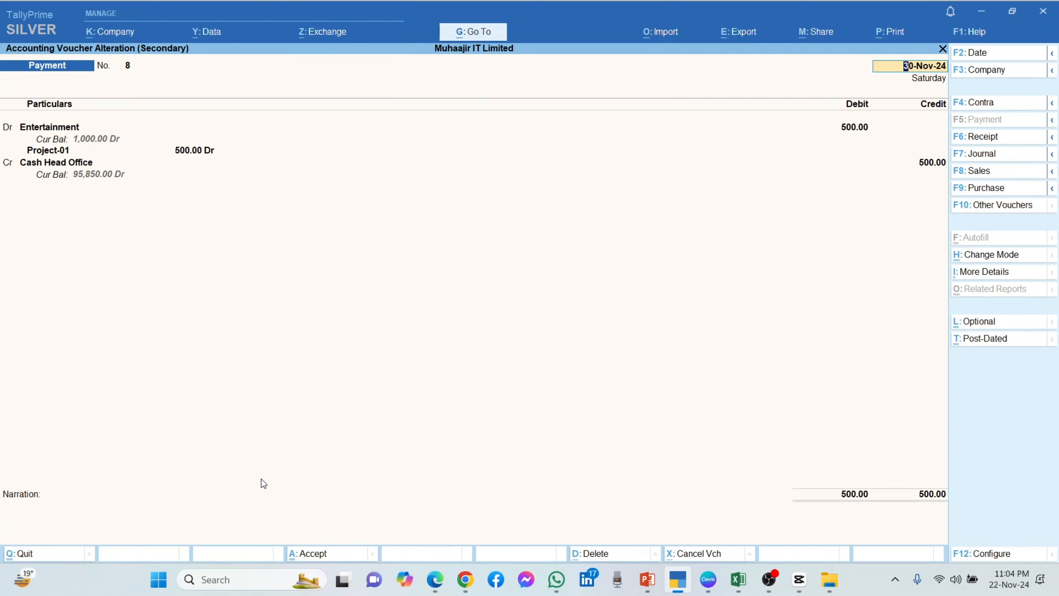
click(319, 555)
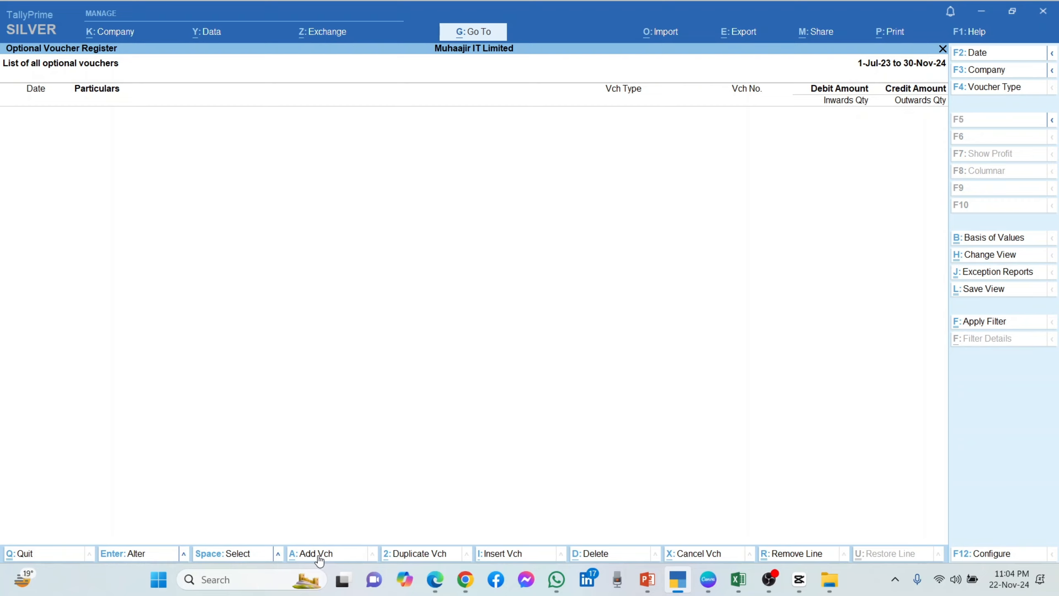